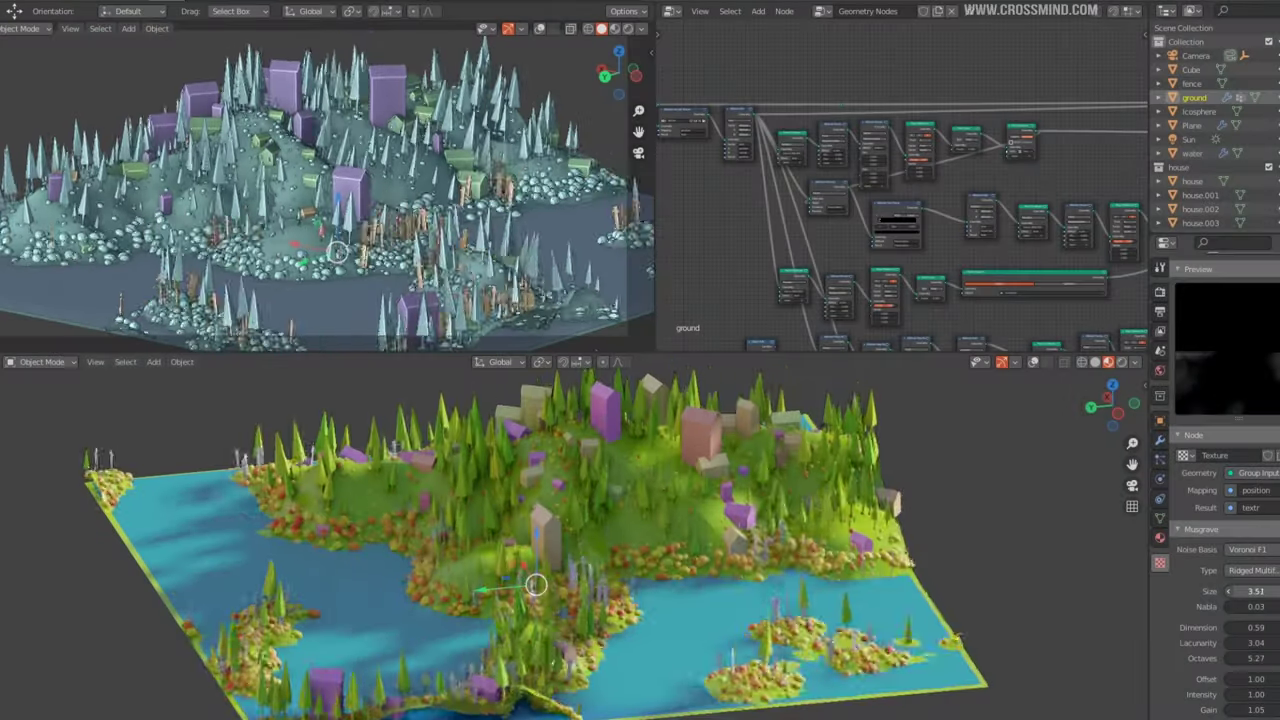
- Change the Musgrave texture to Size 3.95 and a flatter Dimension of 0.16
left_click_drag(1250, 591, 1250, 651)
scroll(1268, 663, "down", 1)
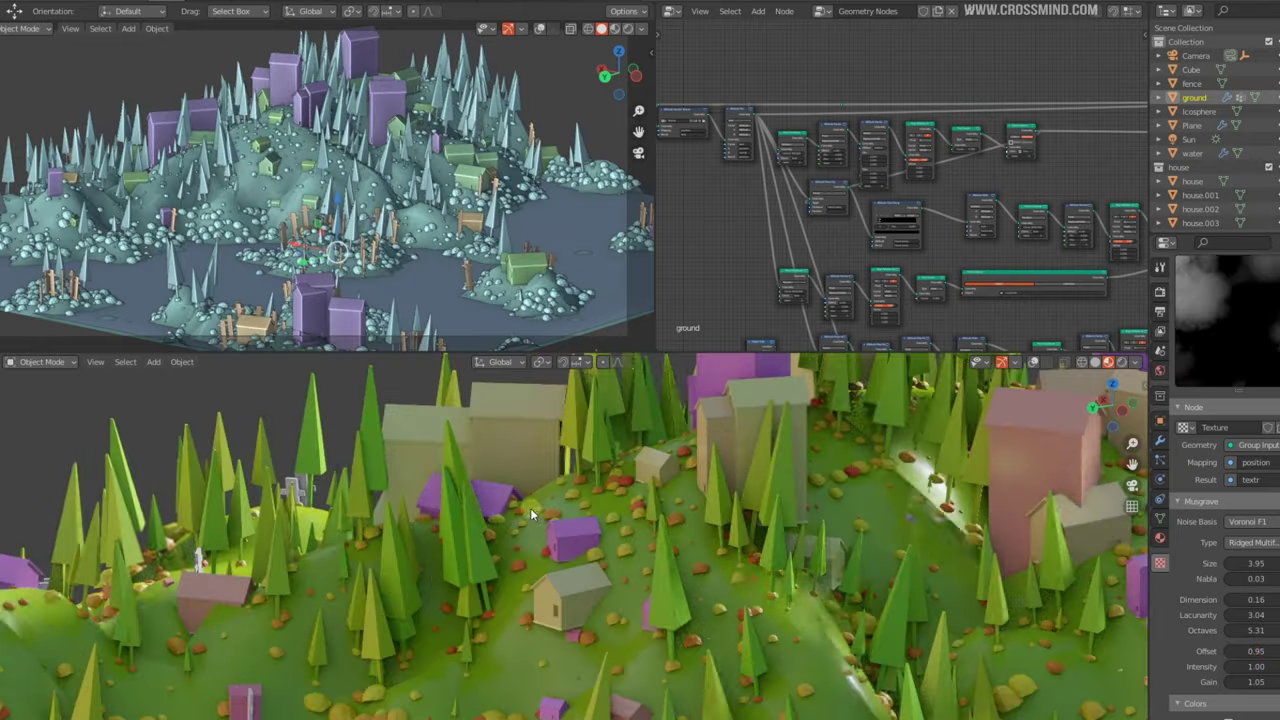
key("n")
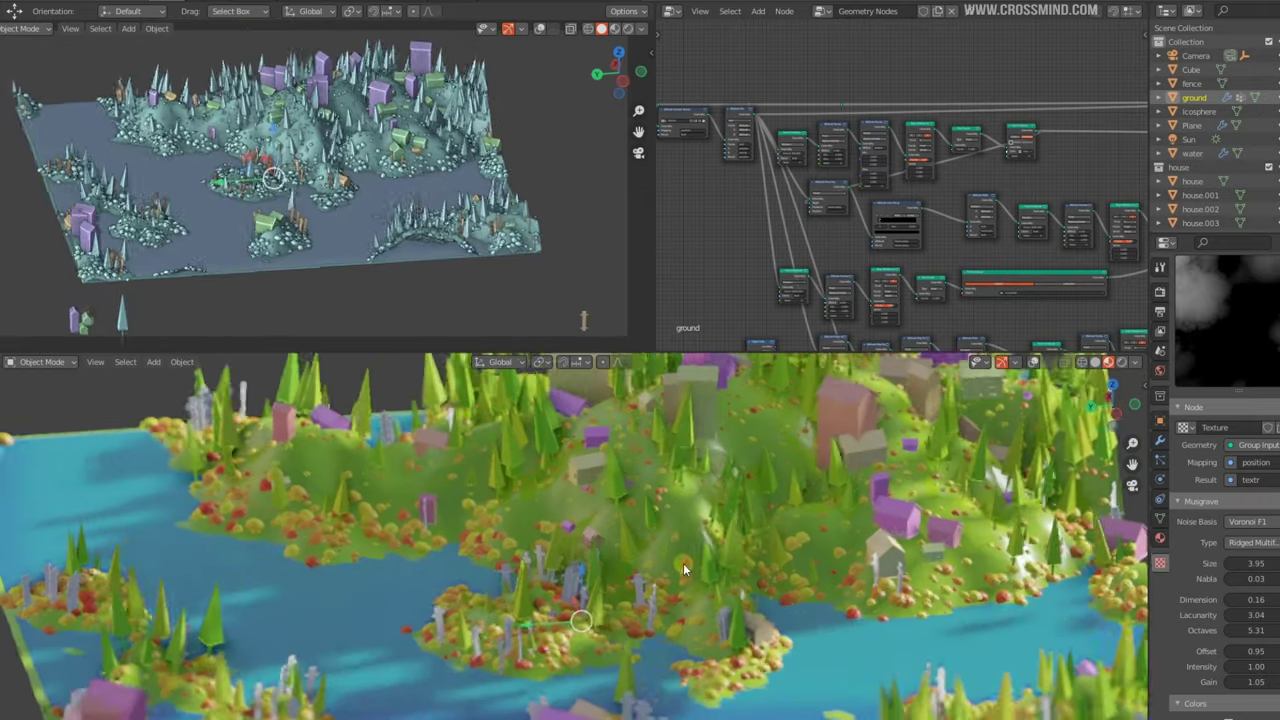
scroll(935, 215, "up", 2)
- Set the Point Distribute density to 5000 so houses cover the landscape
scroll(935, 215, "up", 2)
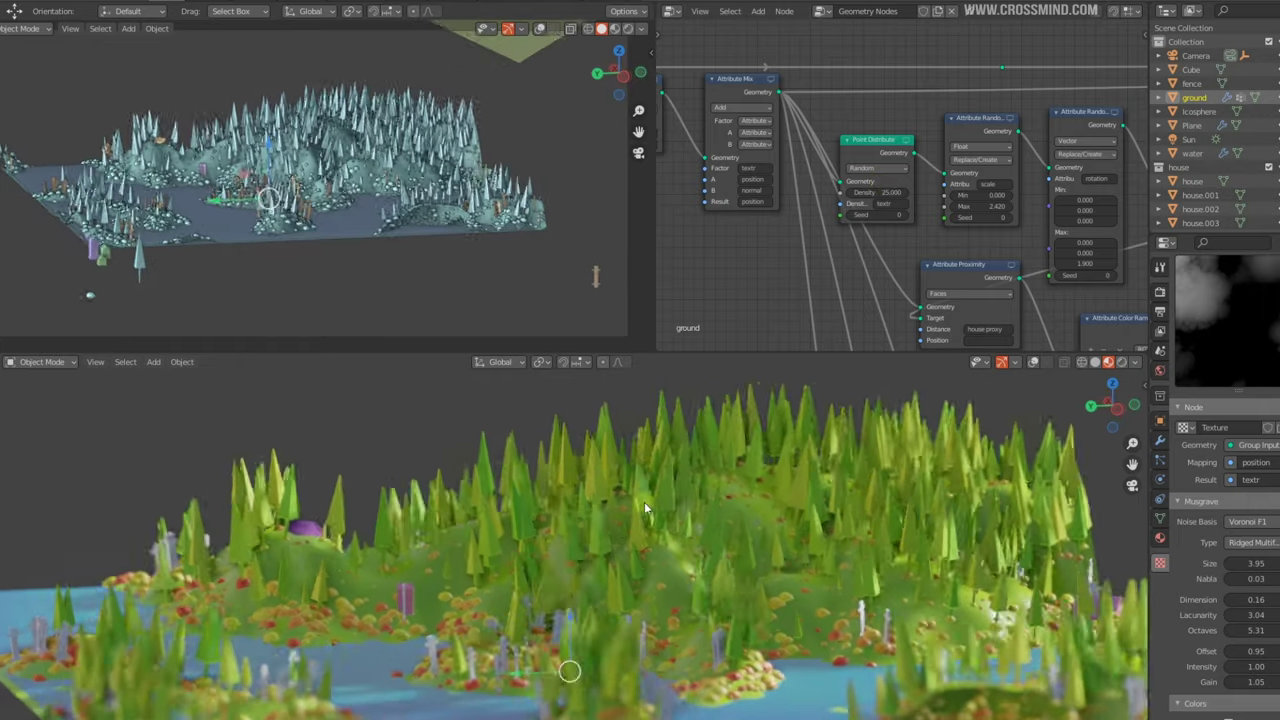
left_click_drag(878, 192, 860, 192)
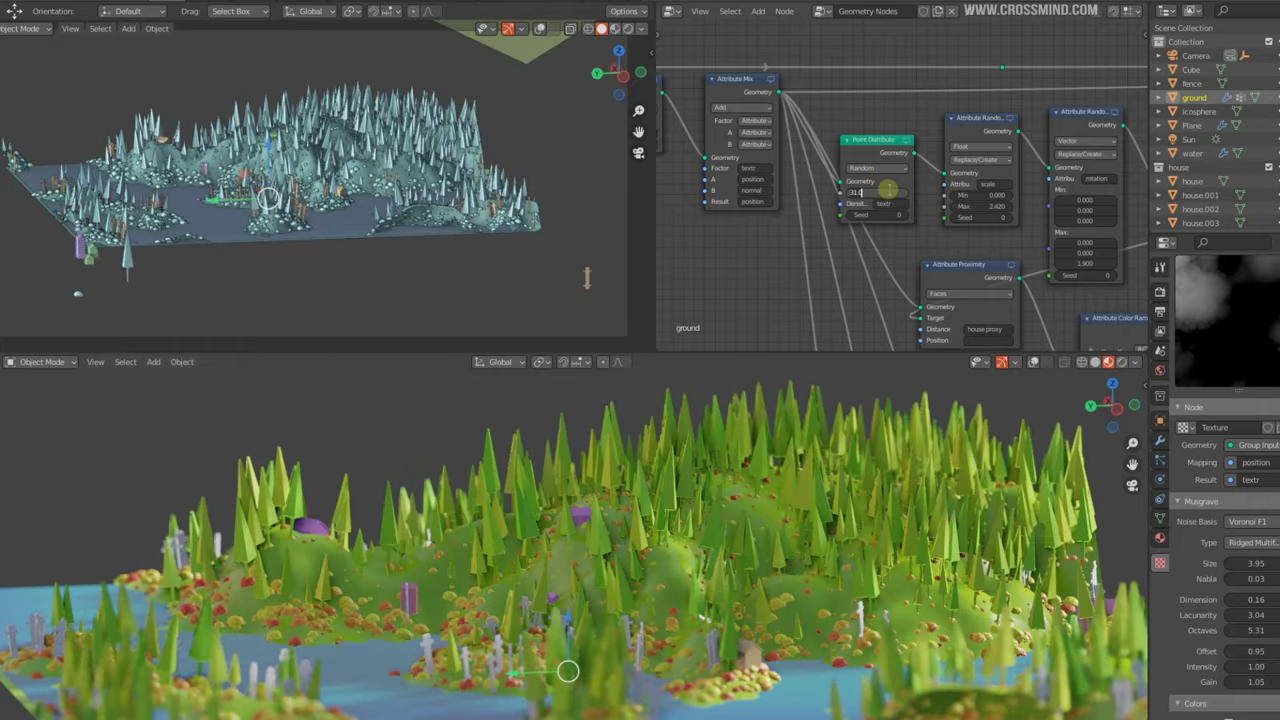
left_click(828, 291)
key("Return")
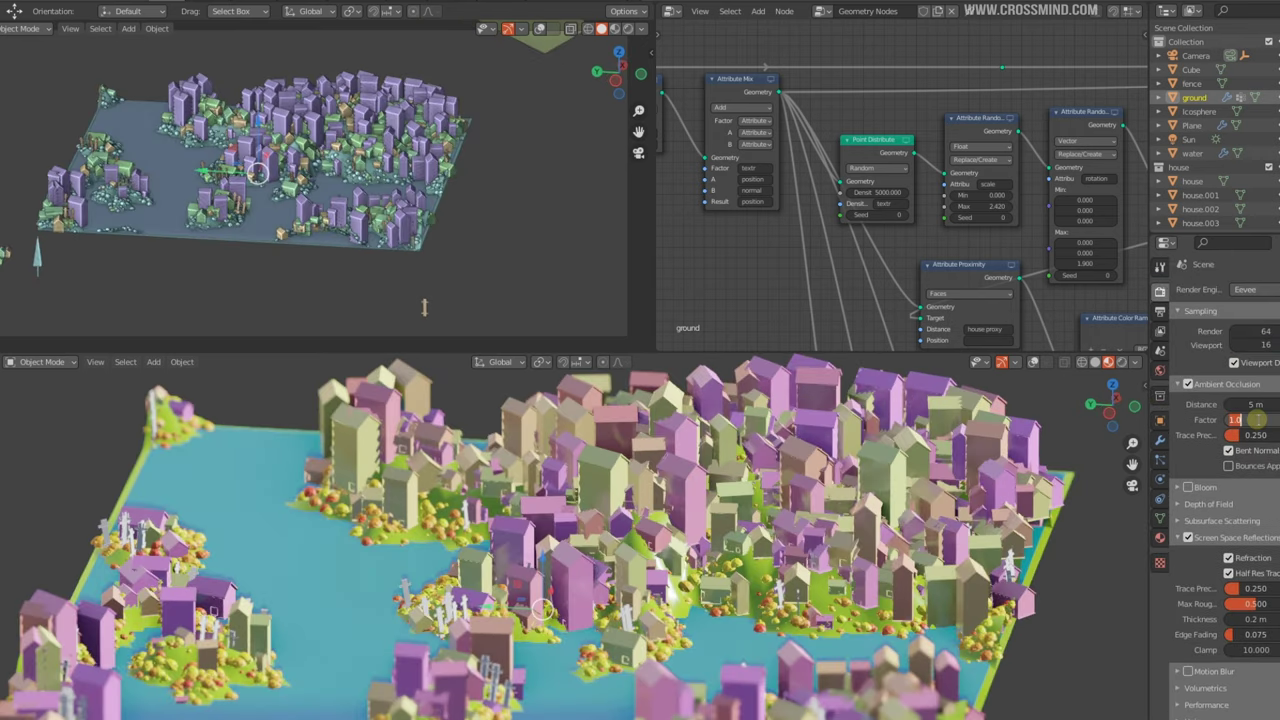
- Strengthen the ambient occlusion factor and show the lower view in Solid shading
left_click_drag(1256, 420, 1276, 422)
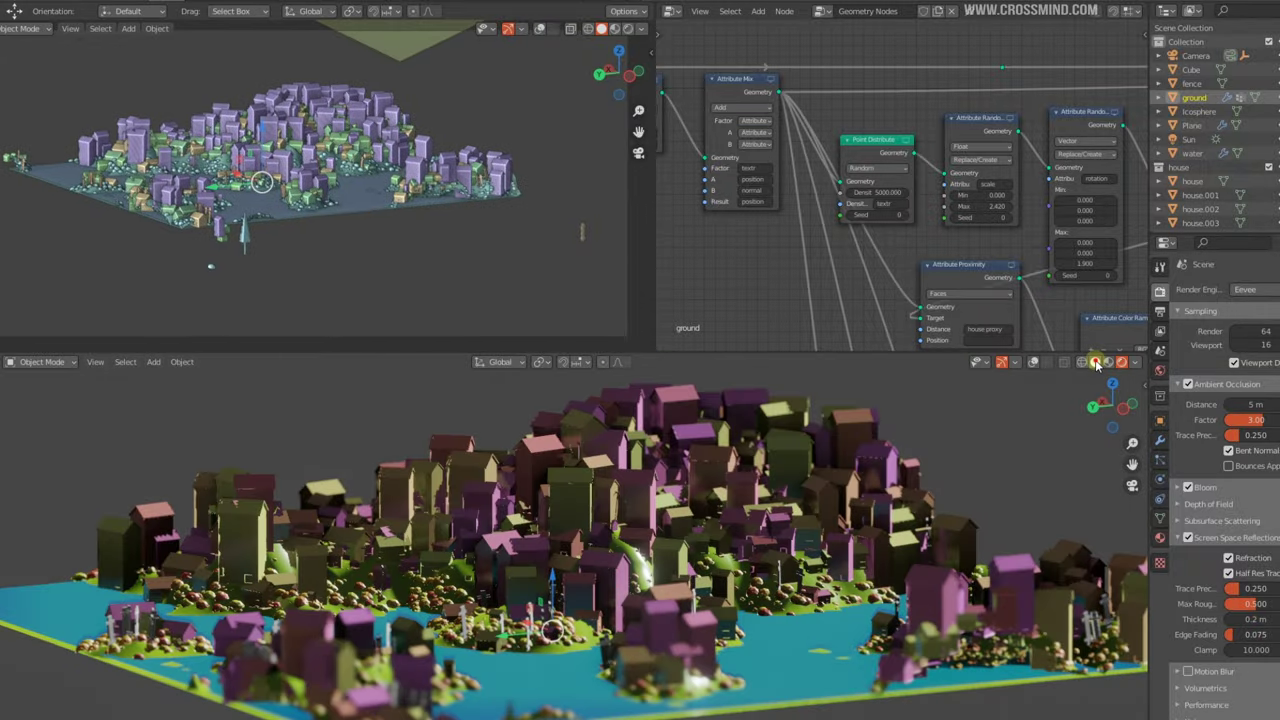
left_click(1094, 362)
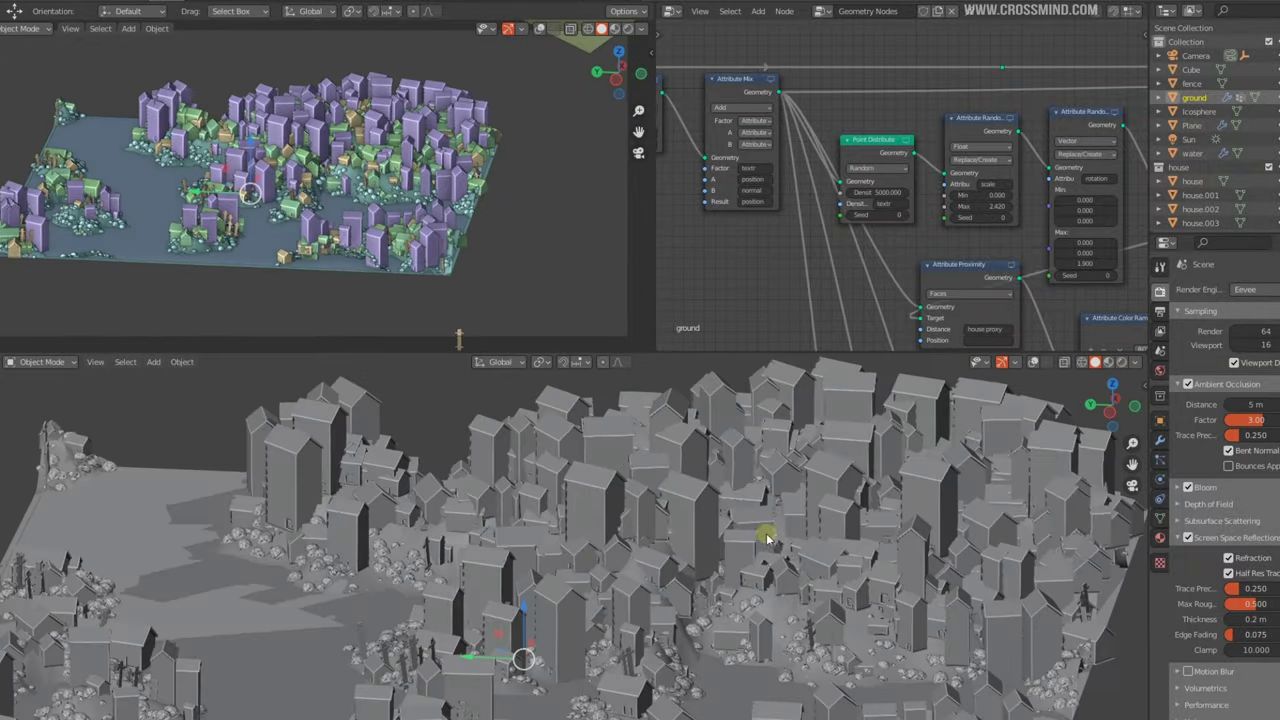
left_click(1160, 562)
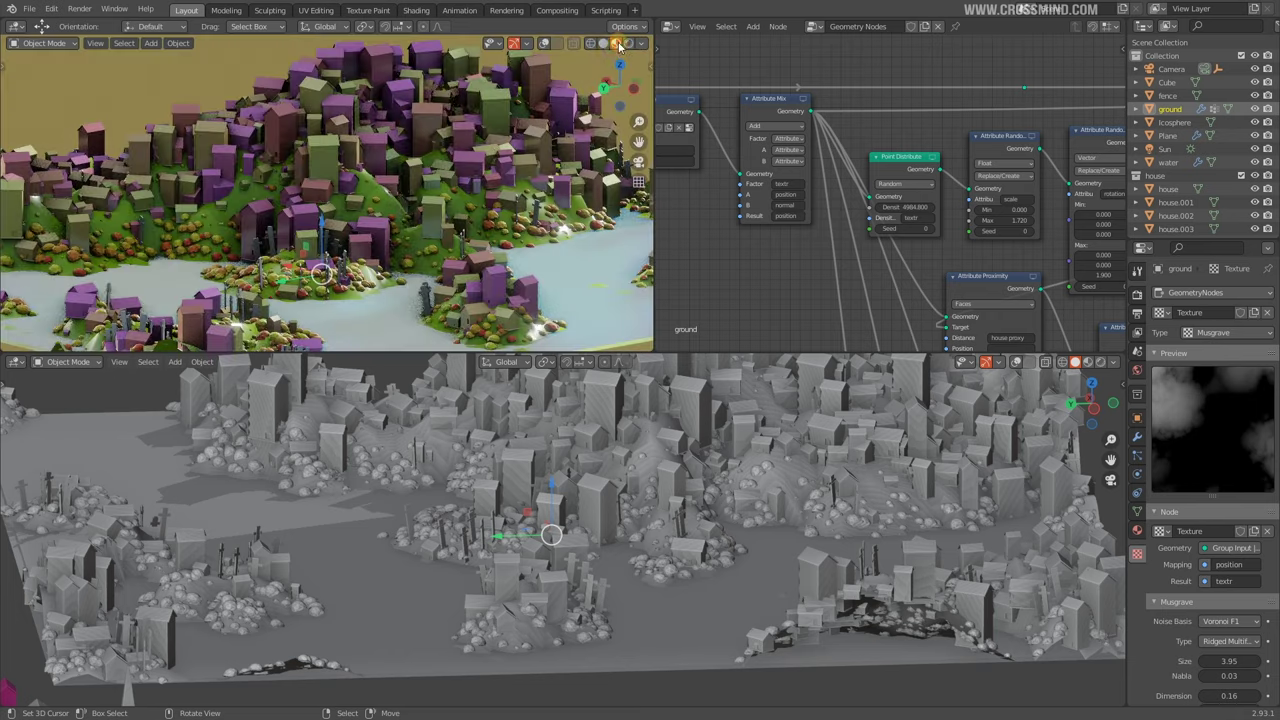
- Give the preview a brighter white HDRI backdrop and set the distribution seed to 2
left_click(641, 43)
left_click(866, 202)
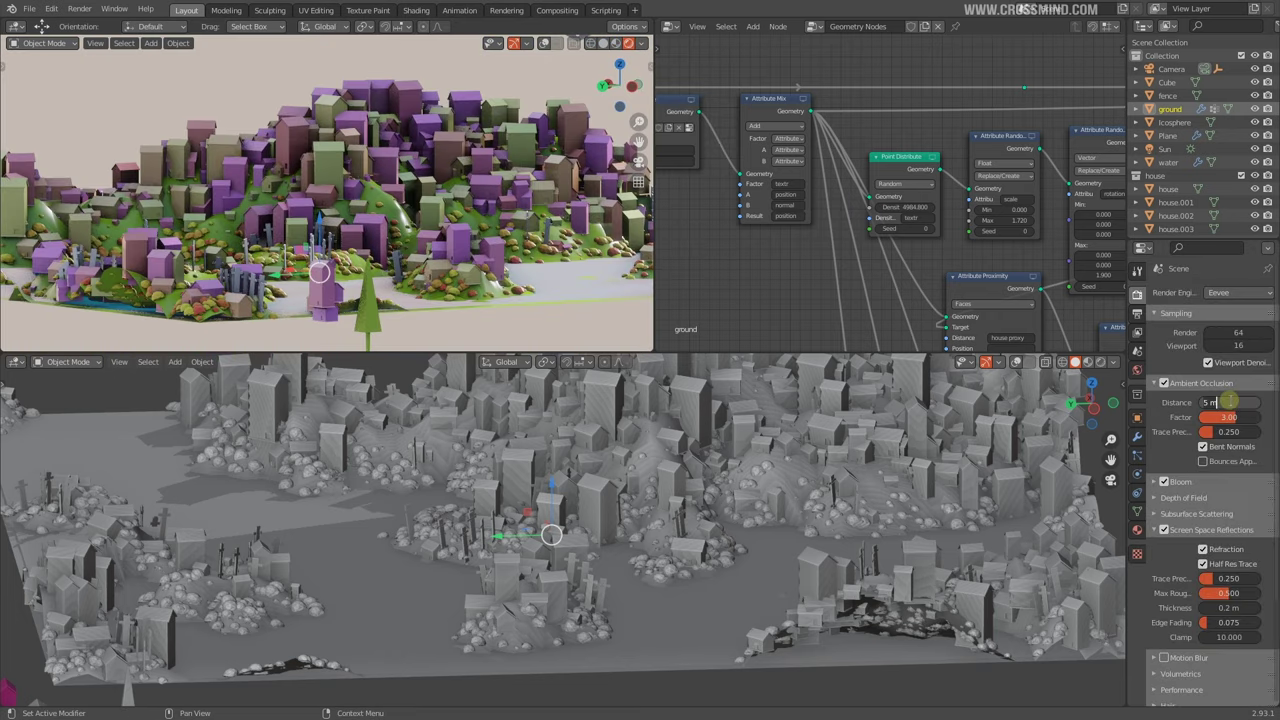
scroll(837, 150, "up", 1)
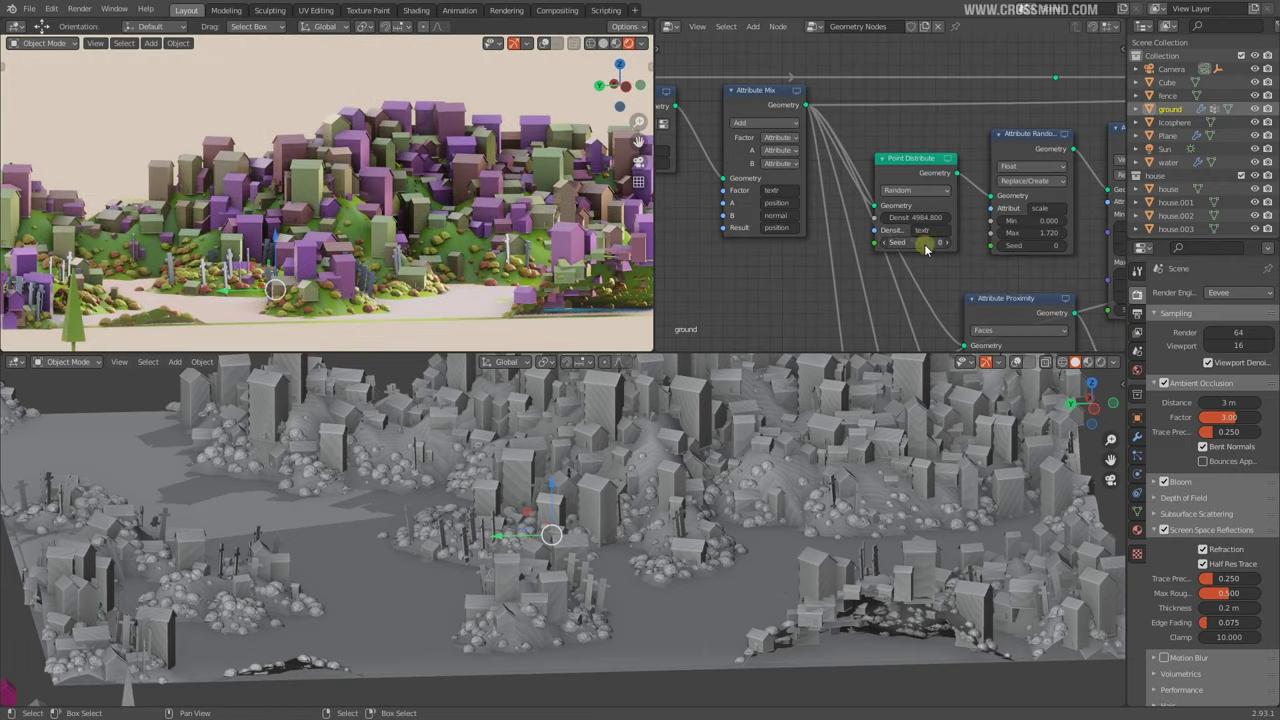
left_click(948, 243)
left_click(948, 243)
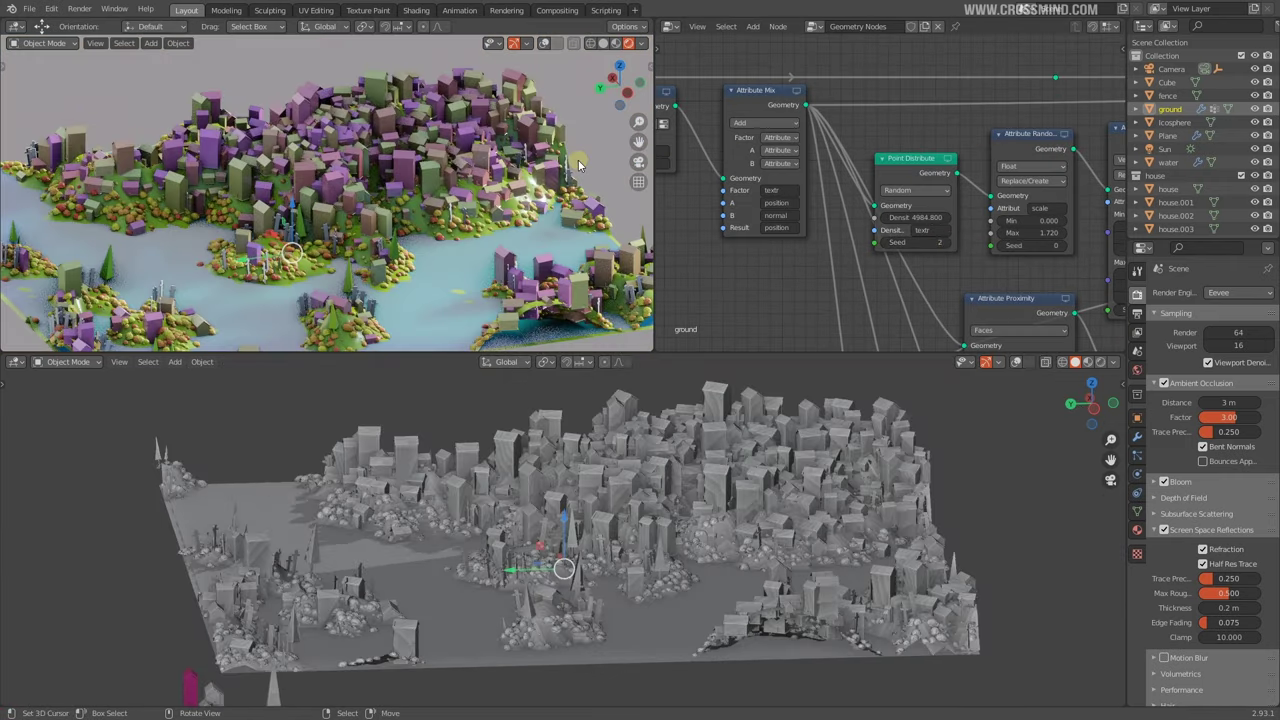
- Lower the houses' minimum random scale and change the maximum random Z rotation
scroll(850, 218, "right", 3)
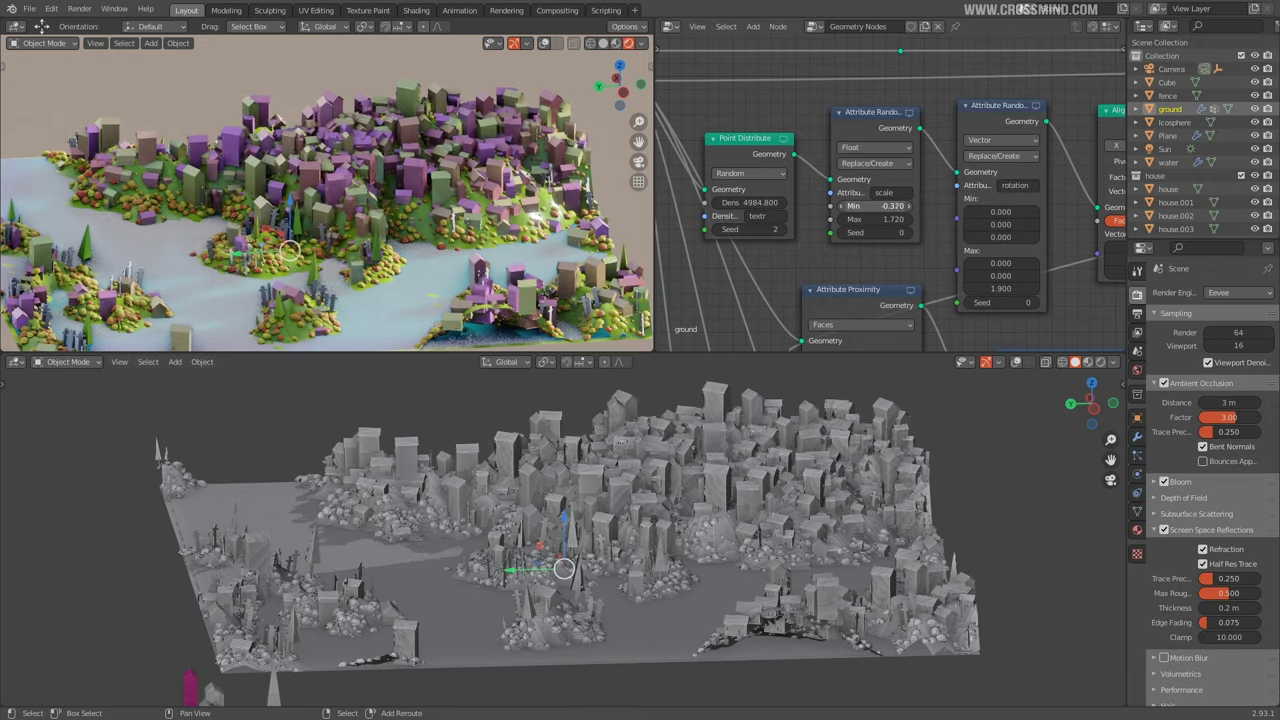
left_click_drag(880, 205, 820, 205)
scroll(825, 440, "up", 5)
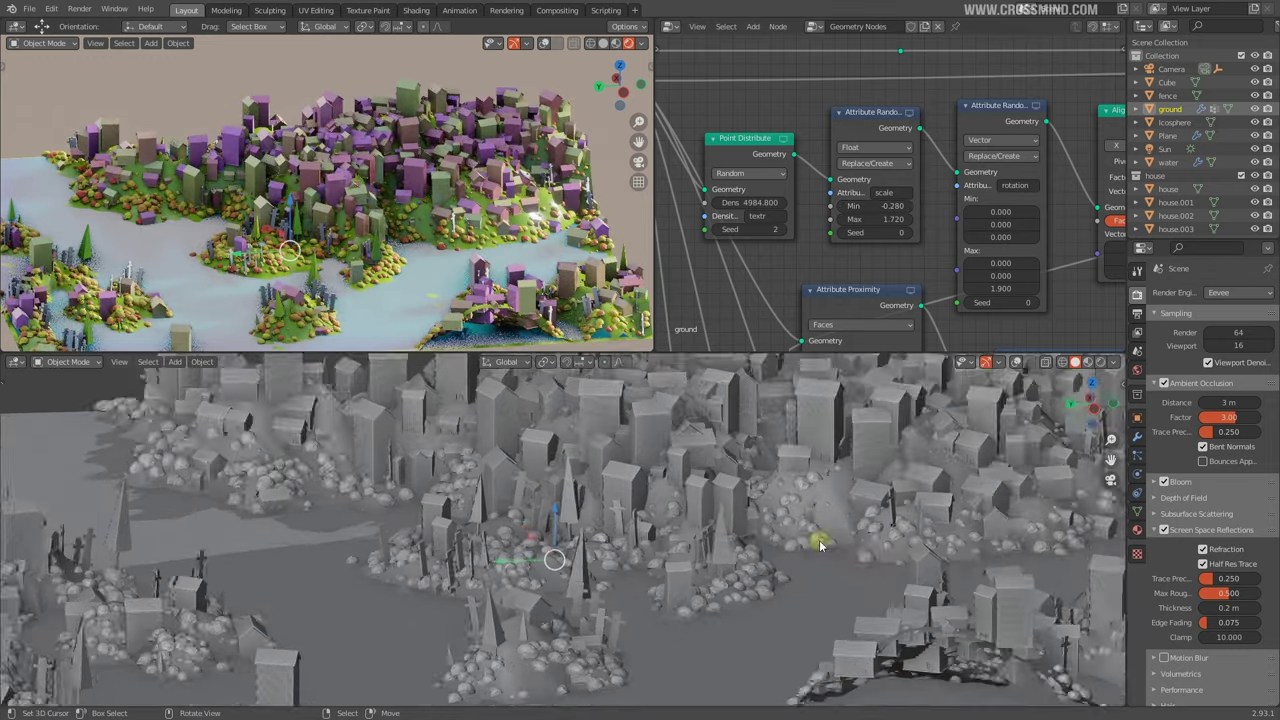
scroll(880, 230, "down", 2)
scroll(880, 230, "right", 2)
left_click_drag(932, 259, 965, 259)
scroll(731, 662, "up", 3)
scroll(760, 600, "down", 8)
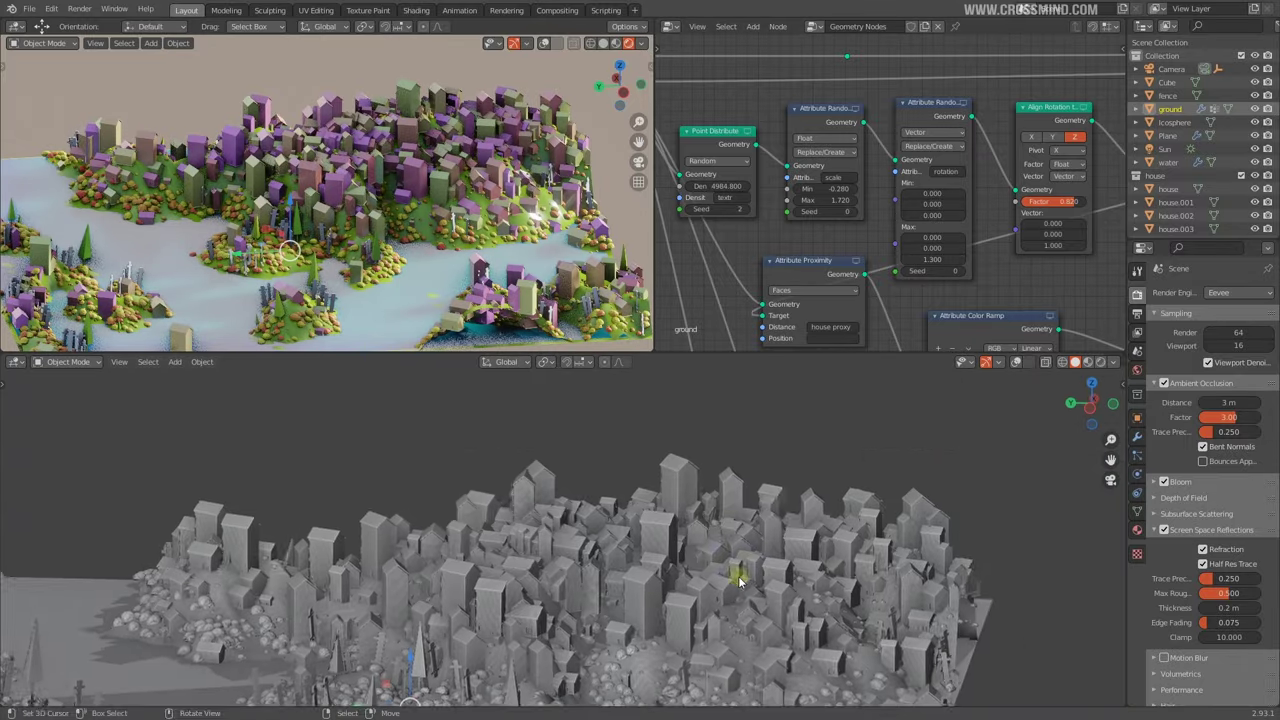
- Tilt the buildings with the Align Rotation vector and adjust the houses' point scale
middle_click_drag(740, 580, 640, 540)
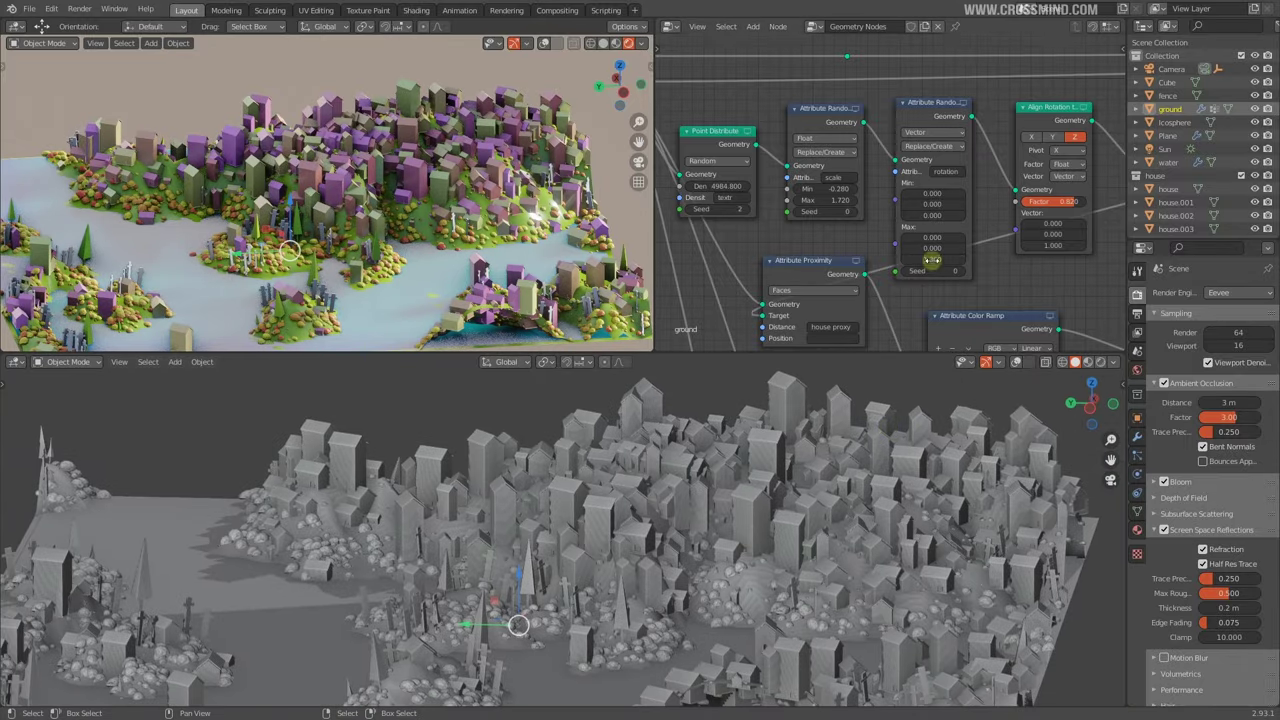
middle_click_drag(1000, 250, 855, 240)
mouse_move(908, 234)
left_mouse_down()
mouse_move(870, 234)
mouse_move(908, 234)
left_mouse_up()
scroll(900, 234, "down", 2)
mouse_move(1025, 168)
left_mouse_down()
mouse_move(1060, 168)
mouse_move(1025, 168)
left_mouse_up()
middle_click_drag(765, 217, 945, 222)
scroll(945, 222, "up", 1)
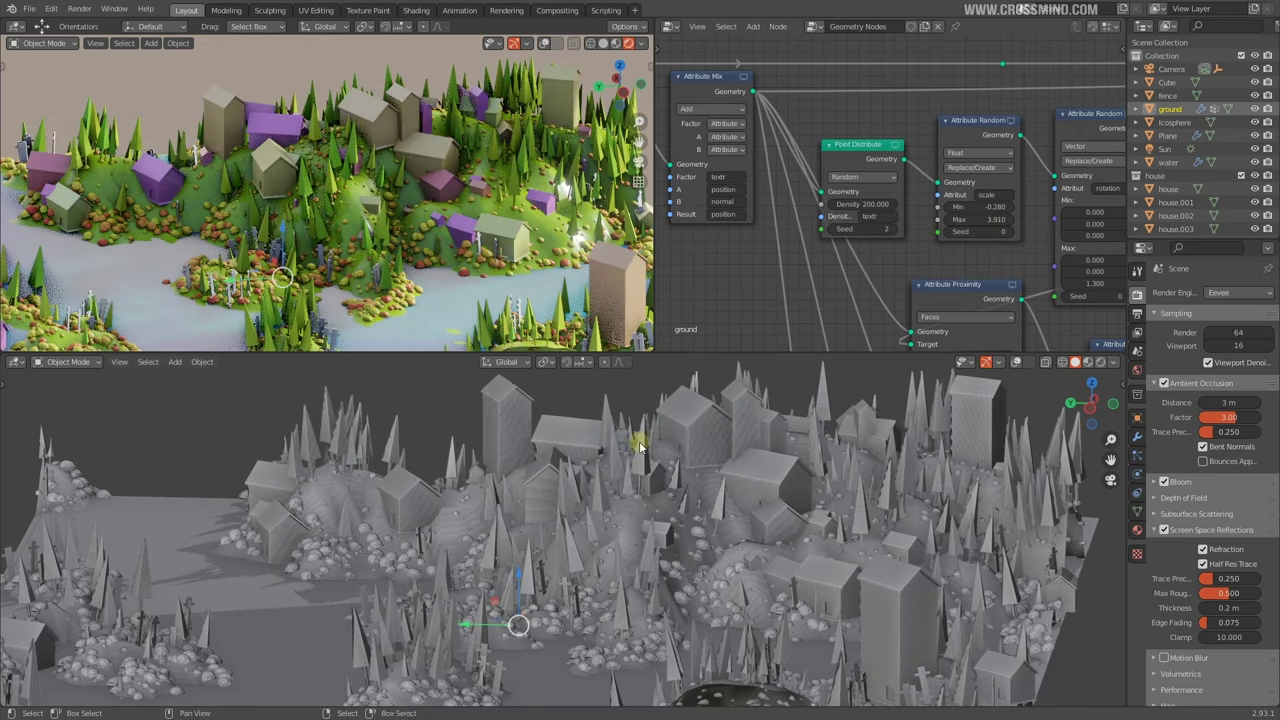
- Move the Color Ramp stop to 0.3 to thin out the scattering
scroll(680, 442, "down", 3)
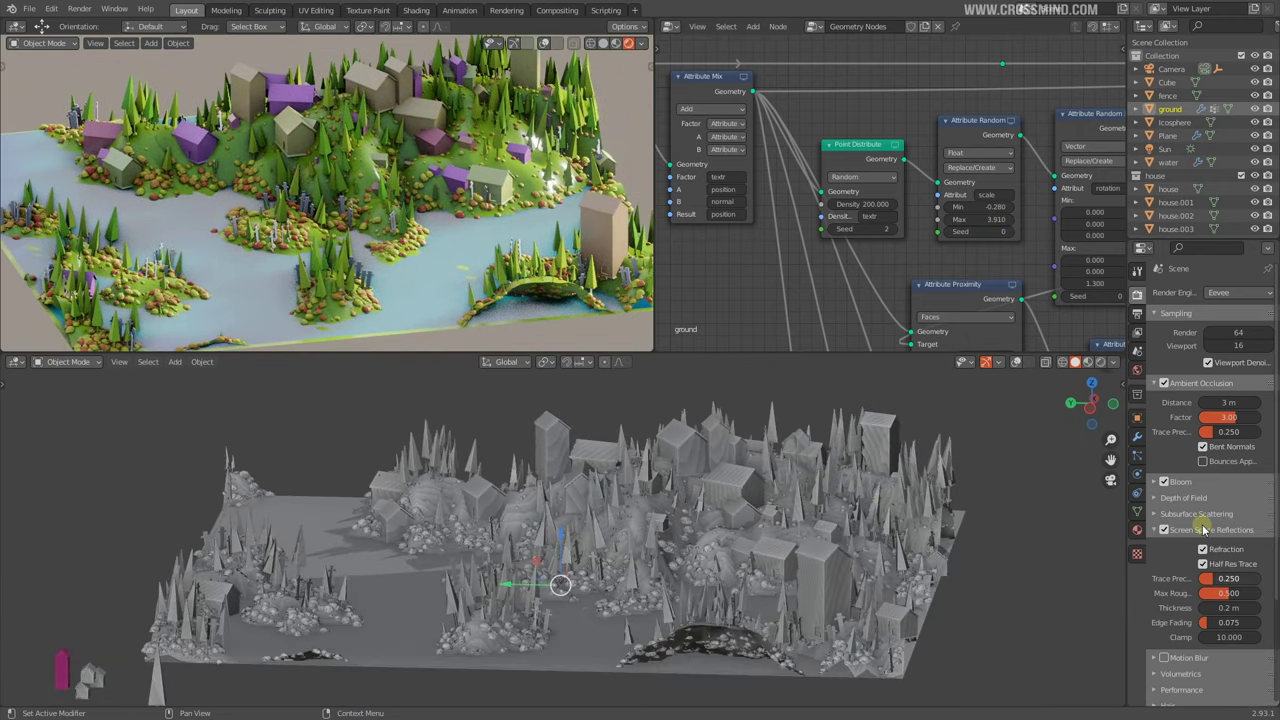
left_click_drag(1170, 668, 1230, 668)
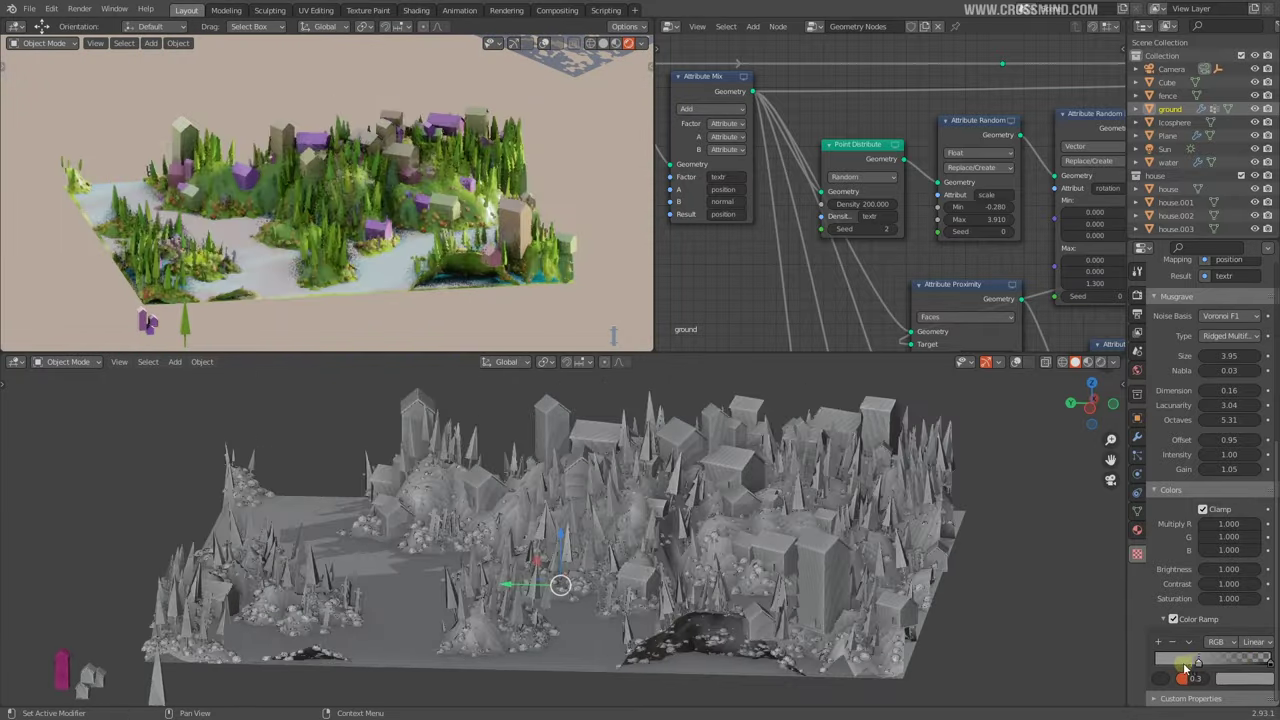
scroll(900, 540, "up", 3)
middle_click_drag(937, 508, 912, 514)
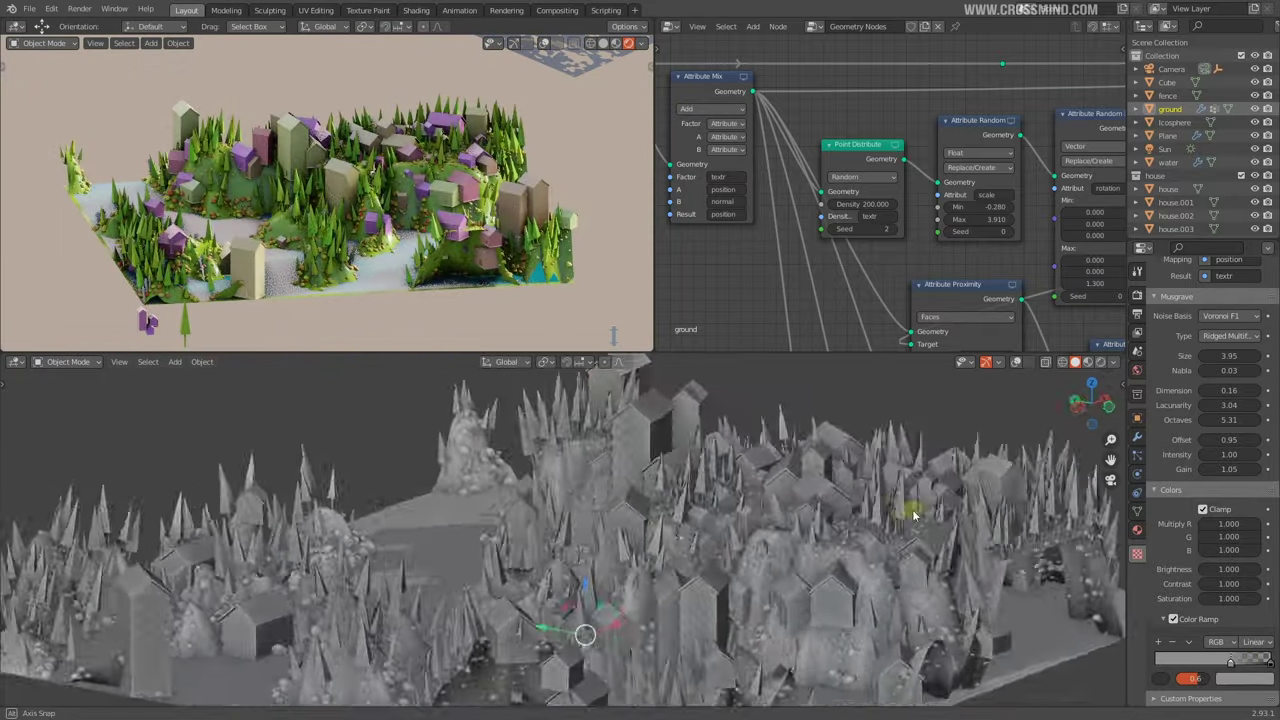
- Turn off cavity and shadows in the lower view, then nudge the ramp stop for fewer houses
left_click(1117, 362)
left_click(1039, 233)
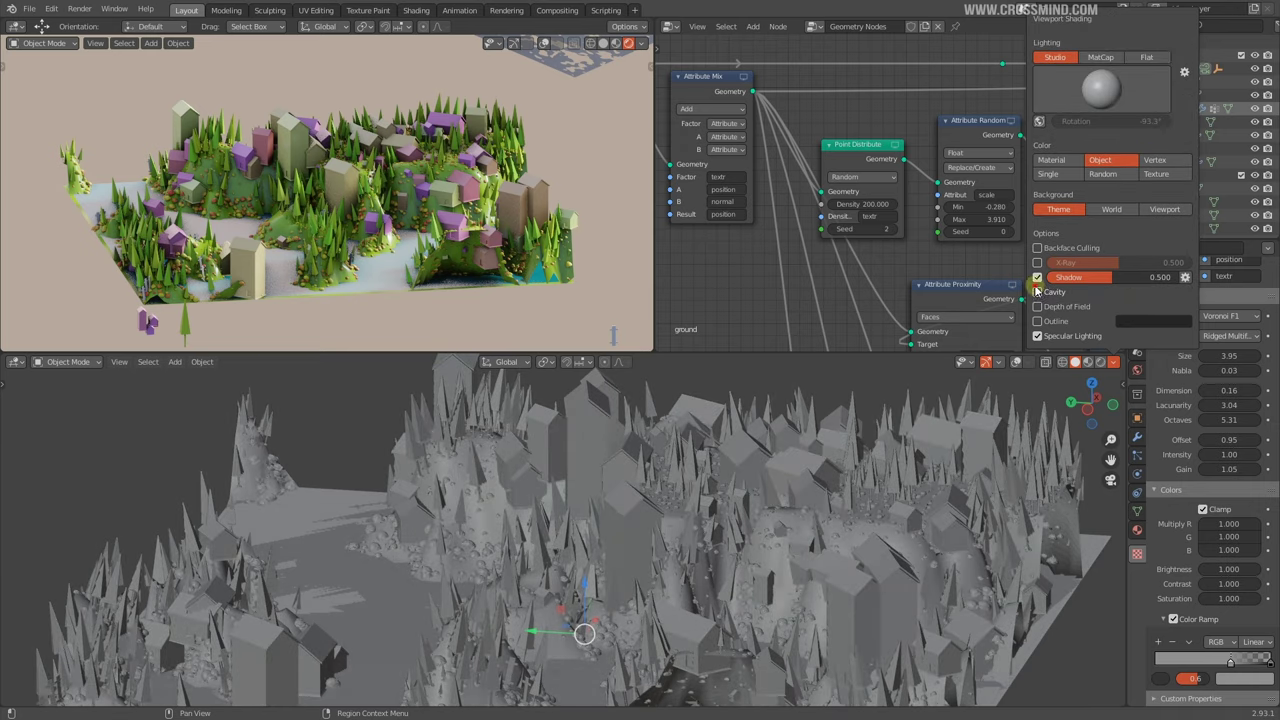
left_click(1037, 277)
left_click_drag(1090, 400, 1093, 366)
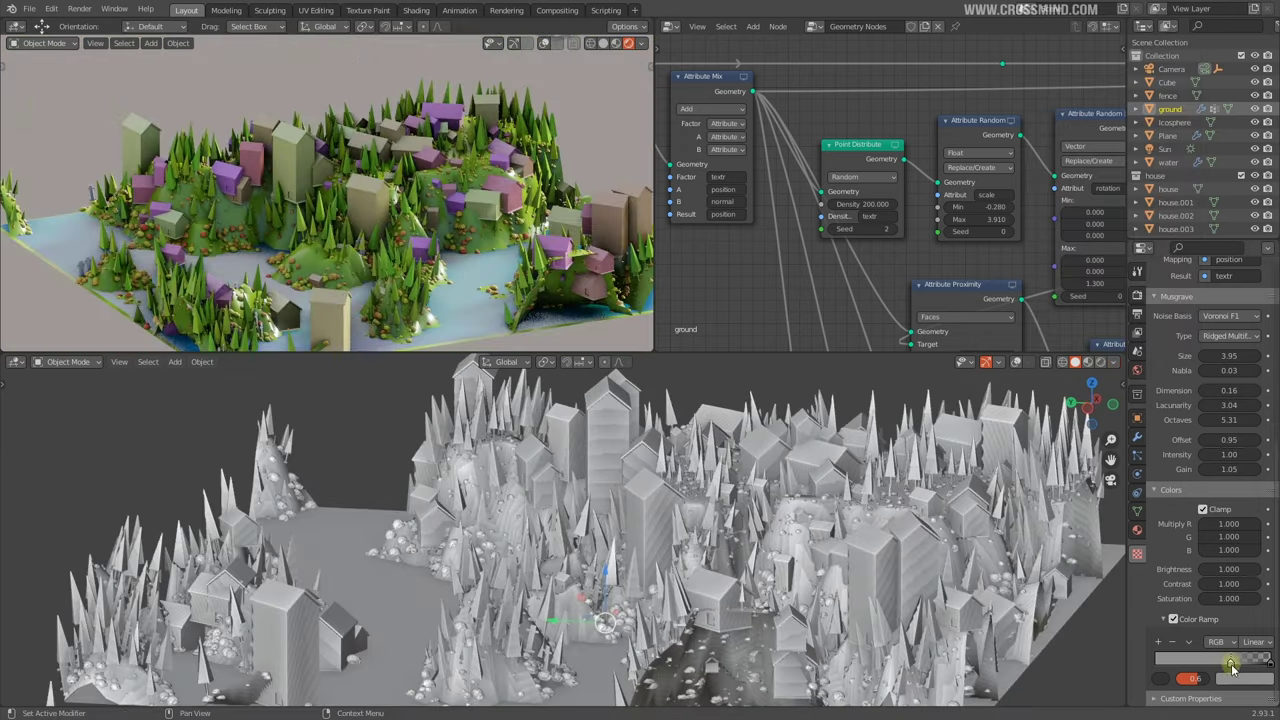
left_click_drag(1236, 668, 1188, 666)
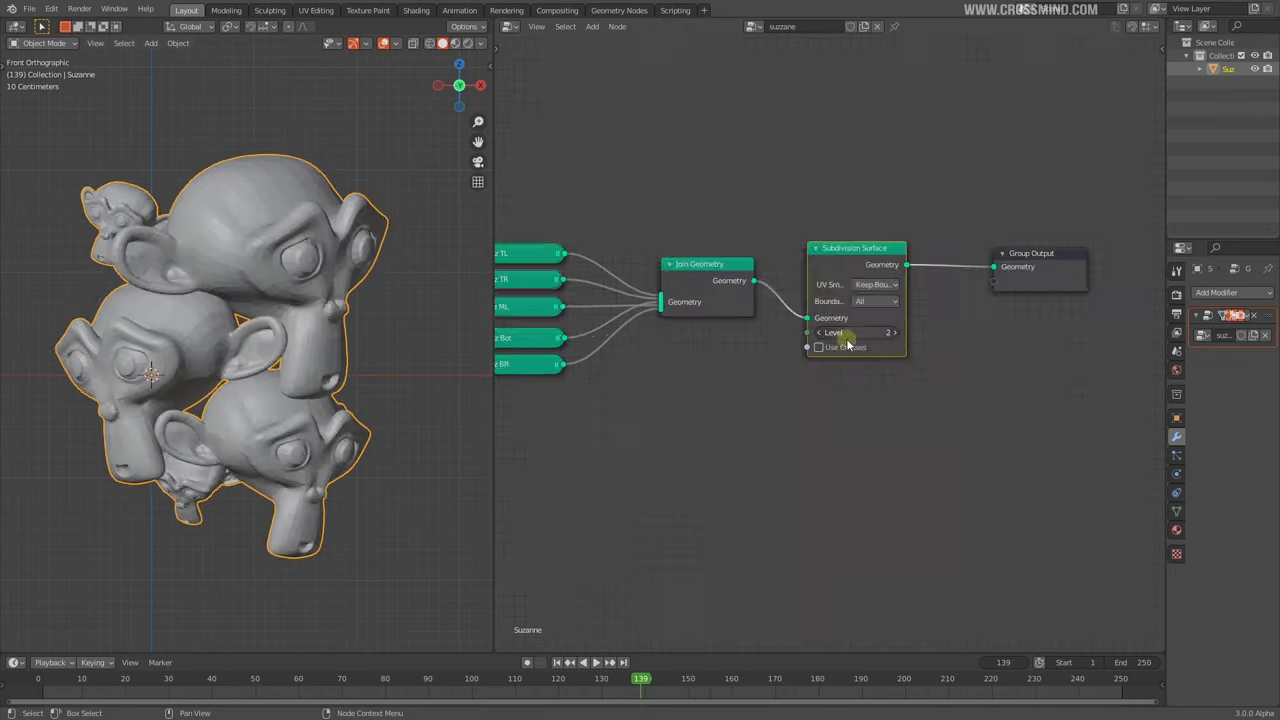
- Set Subdivision Surface level to 2 and link Join Geometry into a new Convex Hull node
left_click(985, 350)
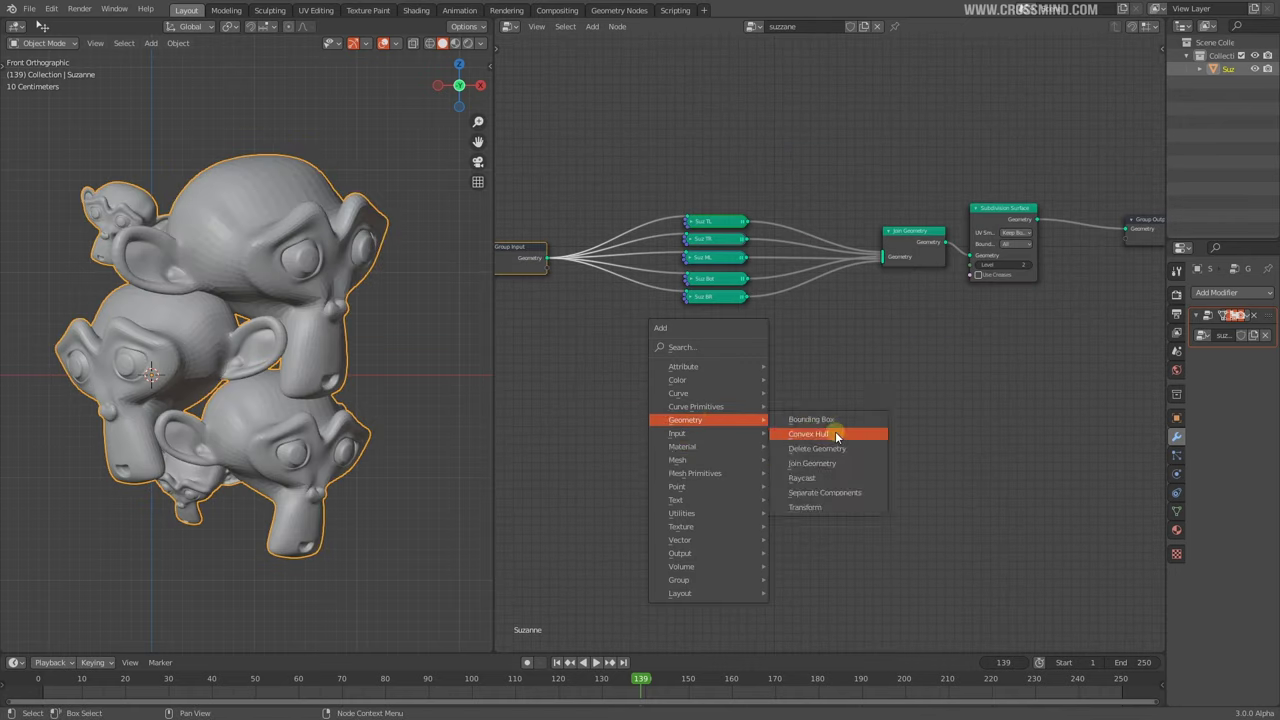
left_click(836, 434)
left_click_drag(777, 306, 845, 485)
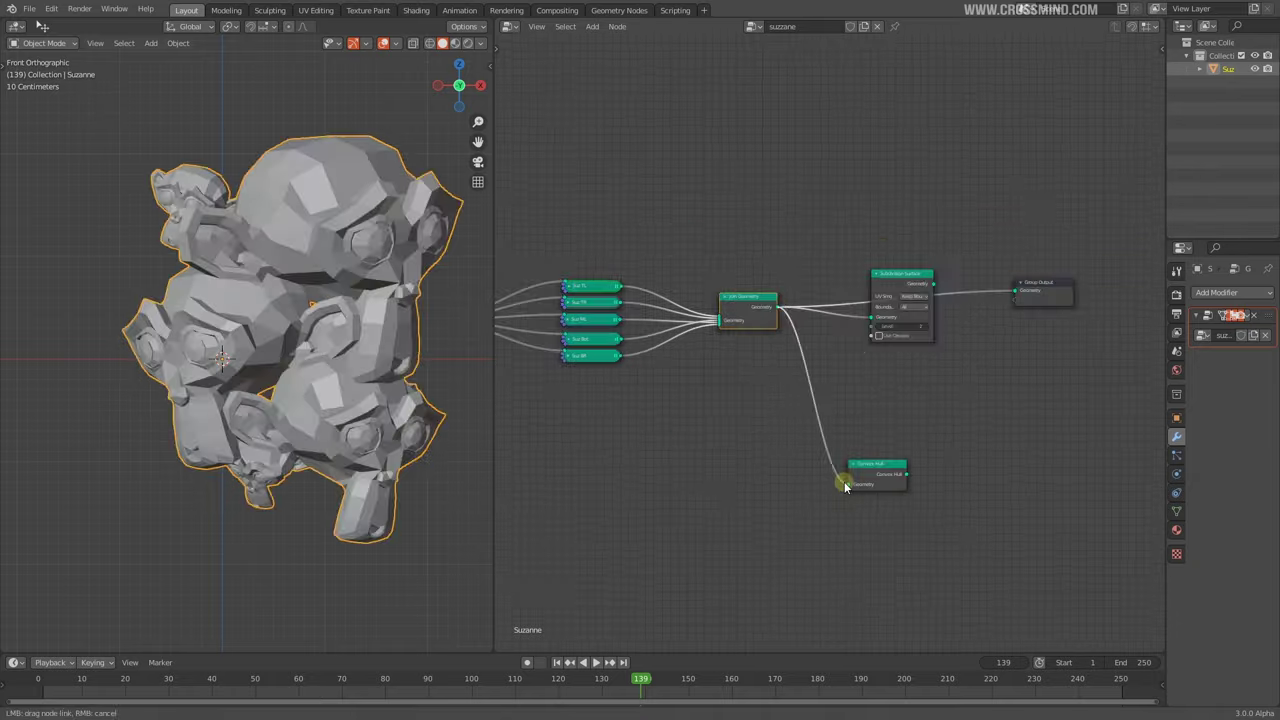
left_click_drag(845, 485, 846, 485)
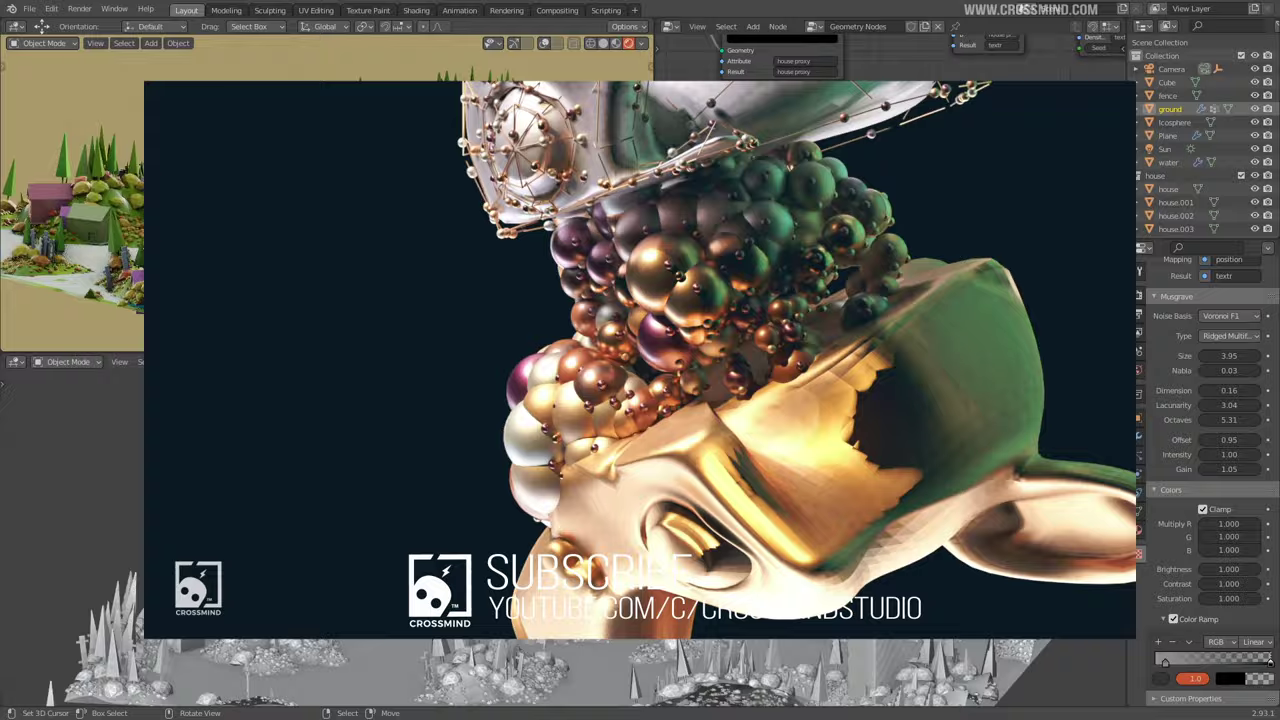
- Make Camera.002 the scene camera and move the playhead to frame 75
left_click_drag(579, 486, 649, 524)
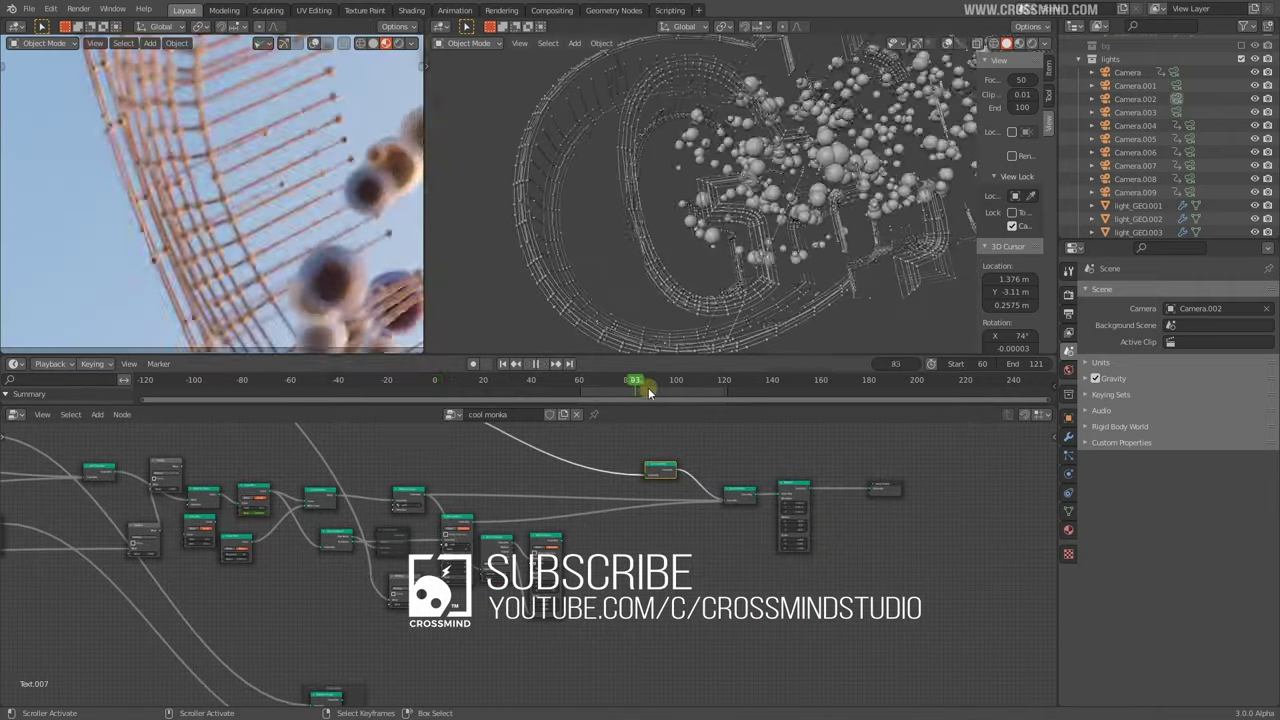
left_click_drag(634, 381, 632, 390)
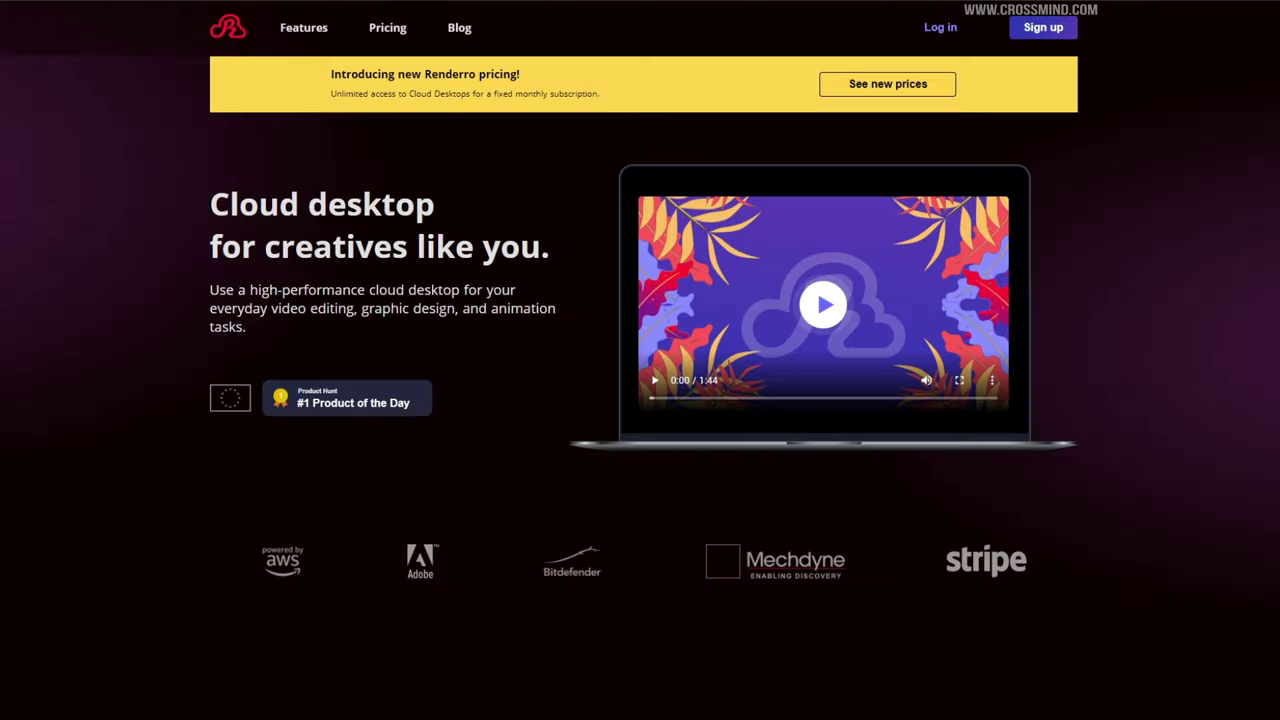
- Go to Renderro's Pricing page with the Freelancer, Pro, Studio and Enterprise plans
left_click(387, 30)
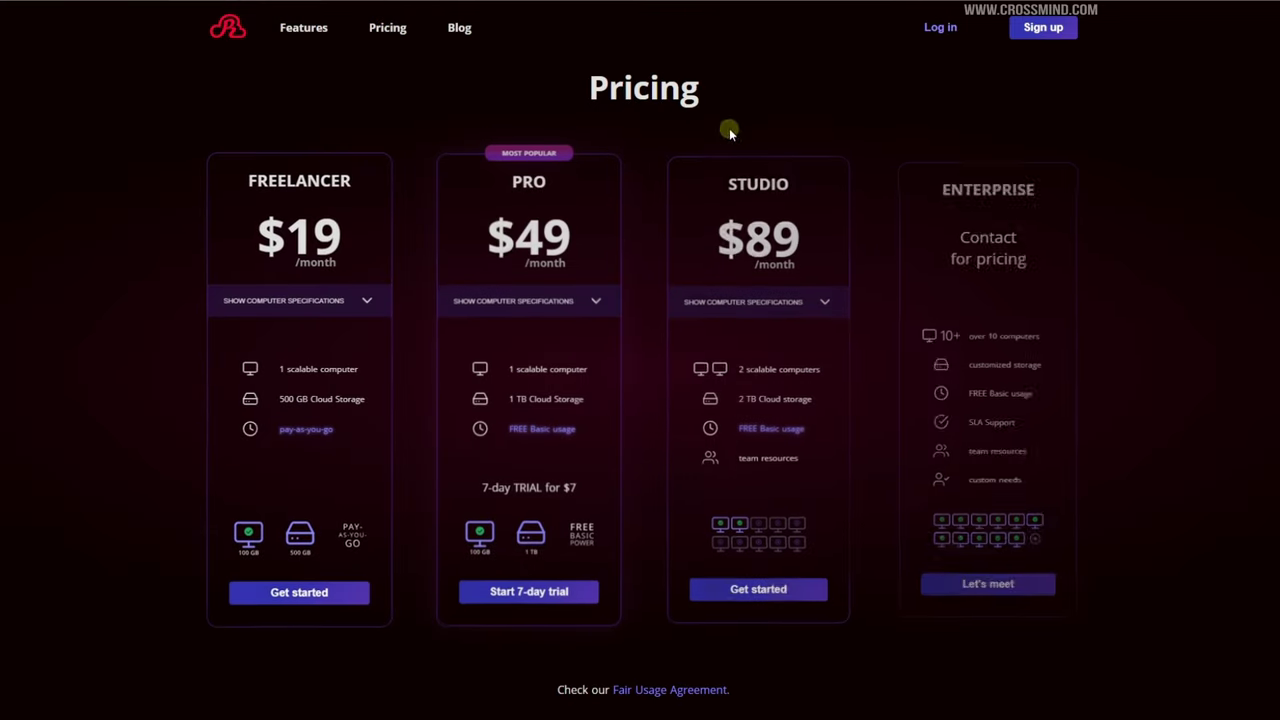